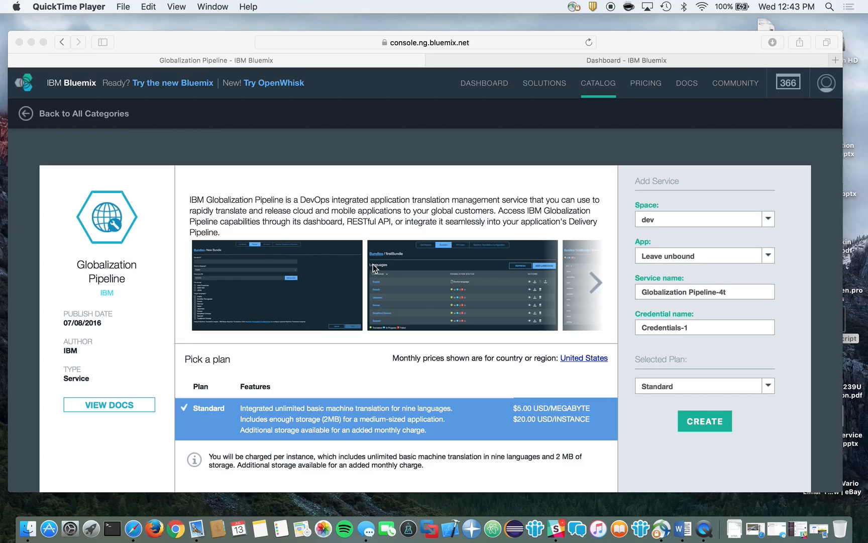
# Open the Globalization Pipeline GA service from the dashboard of the dev space.
pyautogui.click(532, 64)
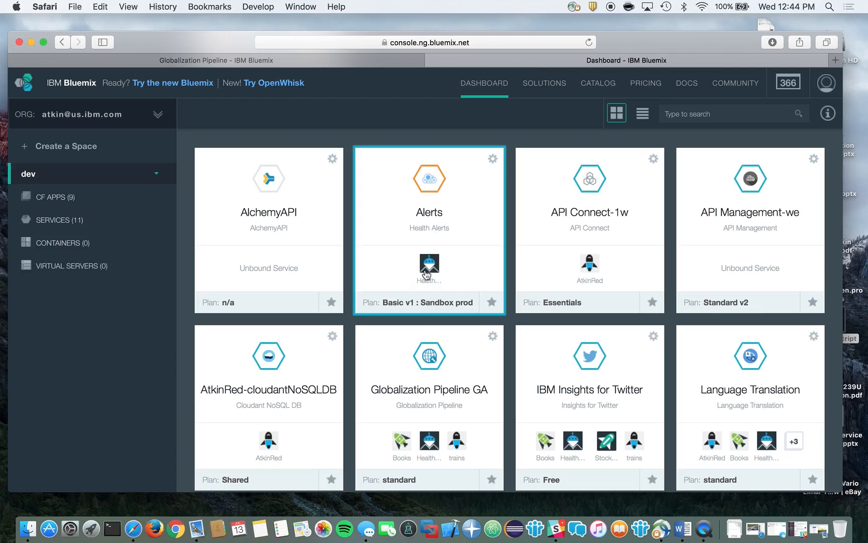
pyautogui.click(402, 361)
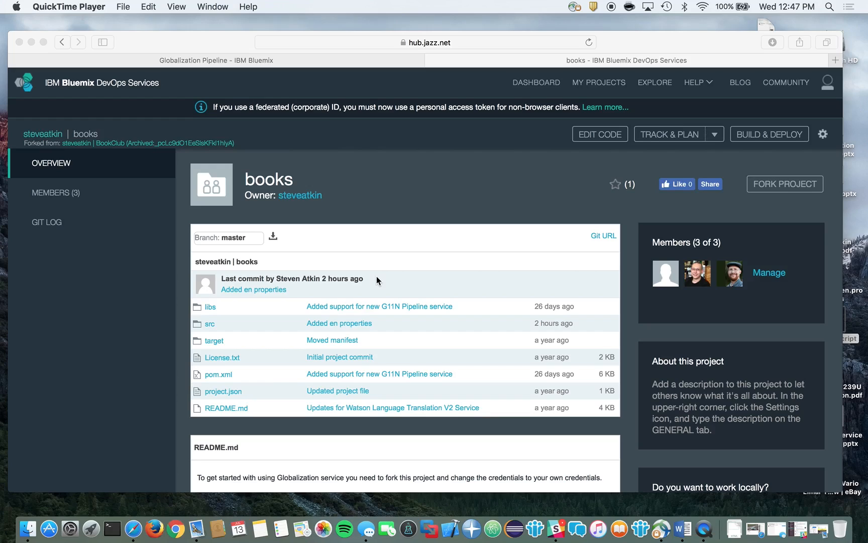
# Open the books project's code in the DevOps Services editor.
pyautogui.scroll(-1, 363, 349)
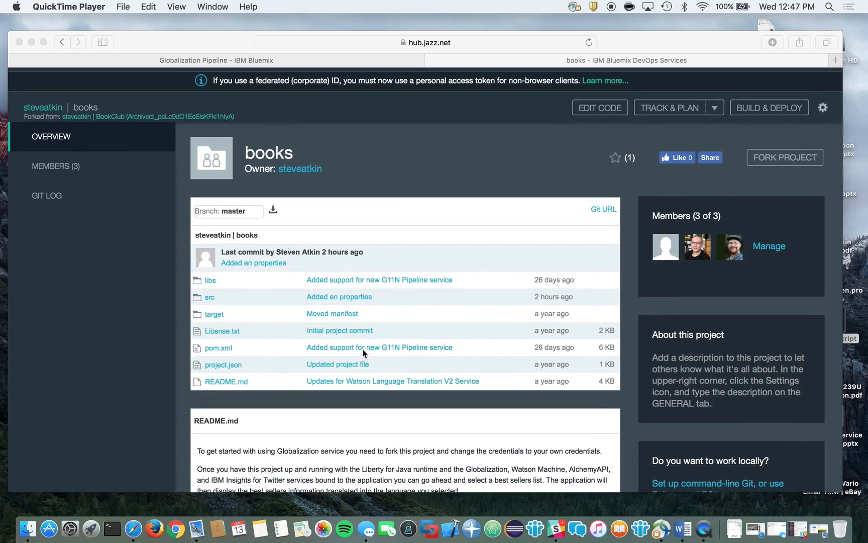
pyautogui.scroll(1, 362, 349)
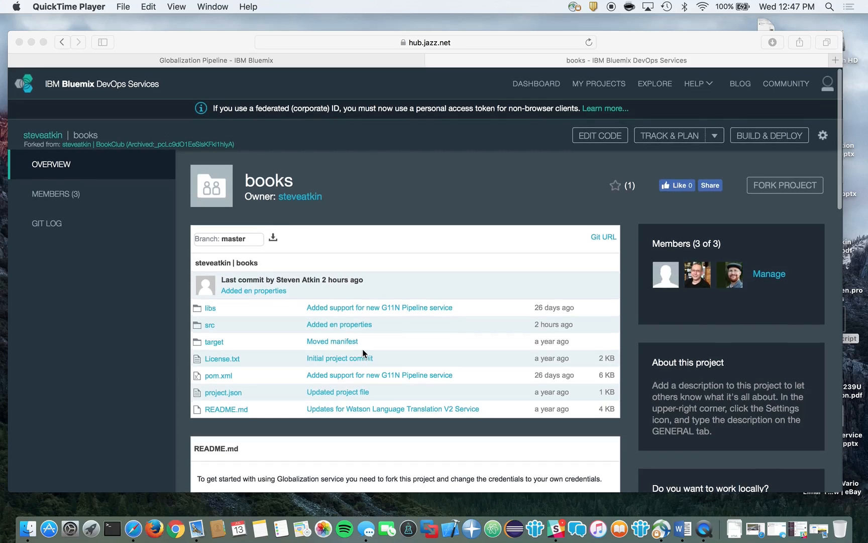
pyautogui.click(608, 136)
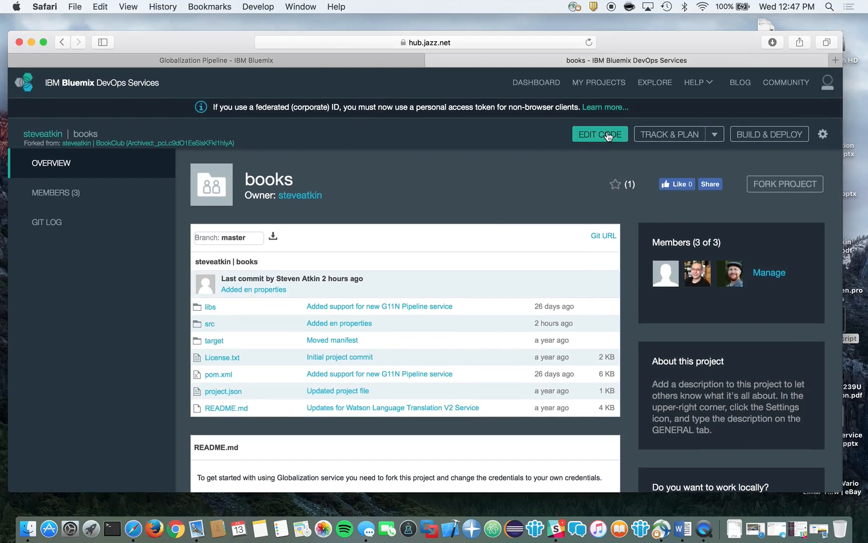
pyautogui.click(609, 136)
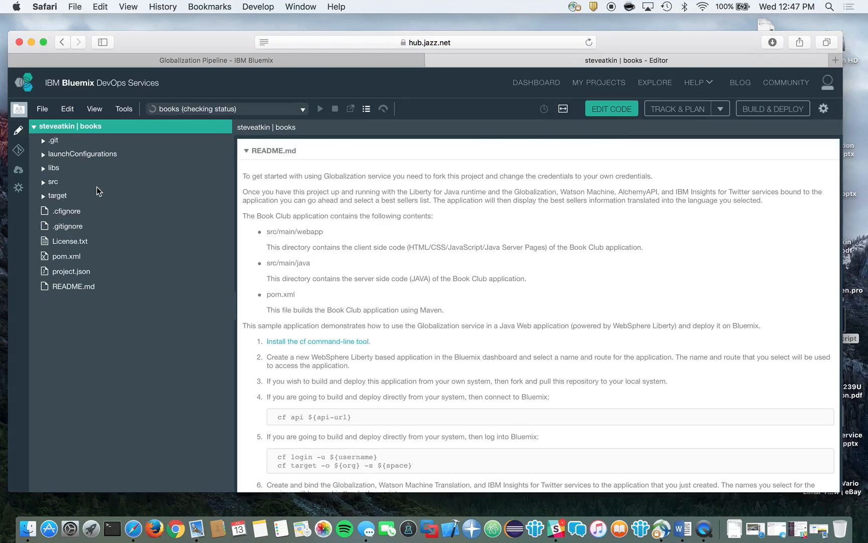
# Open the translation.properties file under src/main/resources/com/ibm in the books project.
pyautogui.click(45, 183)
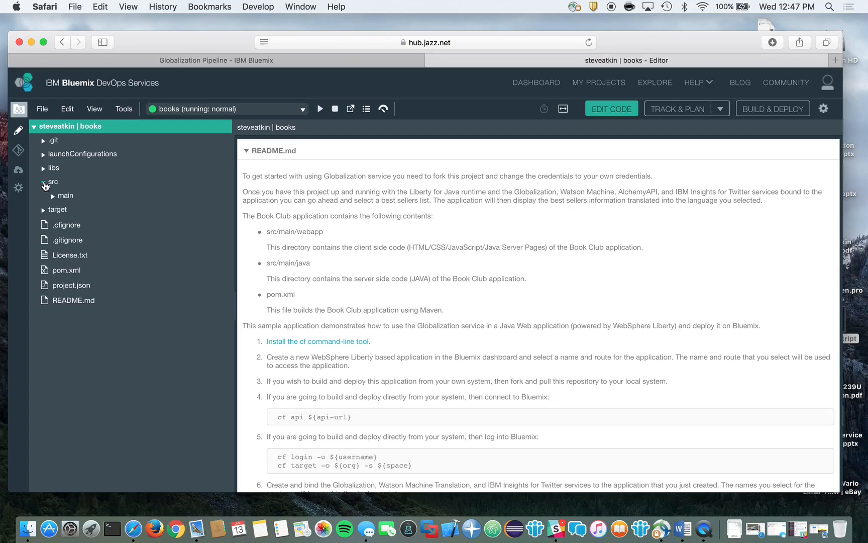
pyautogui.click(54, 197)
pyautogui.click(63, 224)
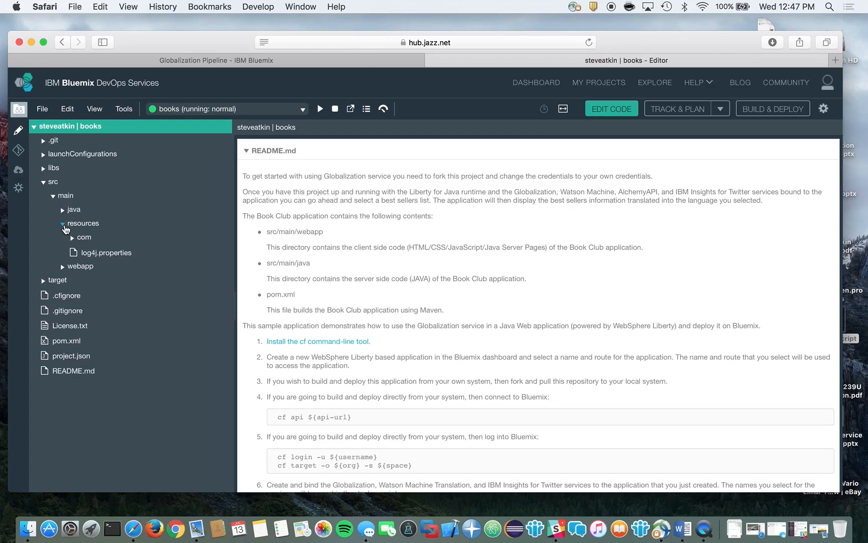
pyautogui.click(72, 238)
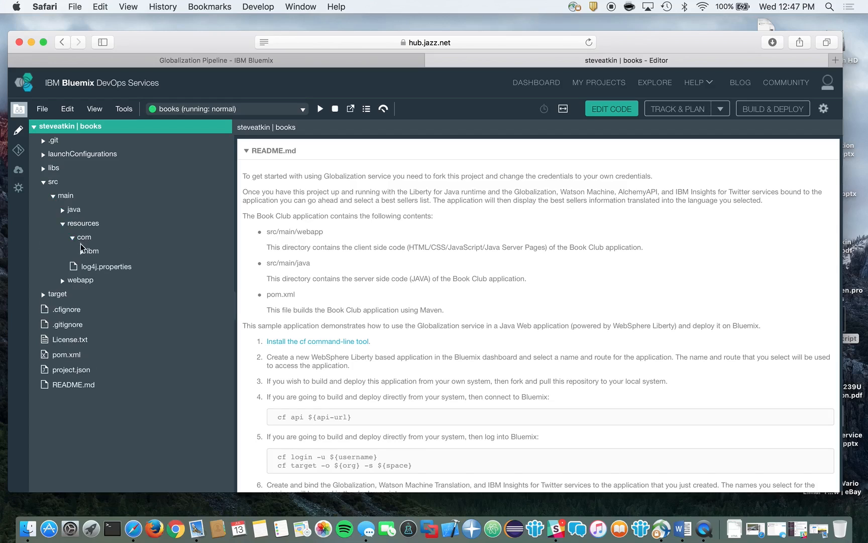
pyautogui.click(82, 251)
pyautogui.click(103, 265)
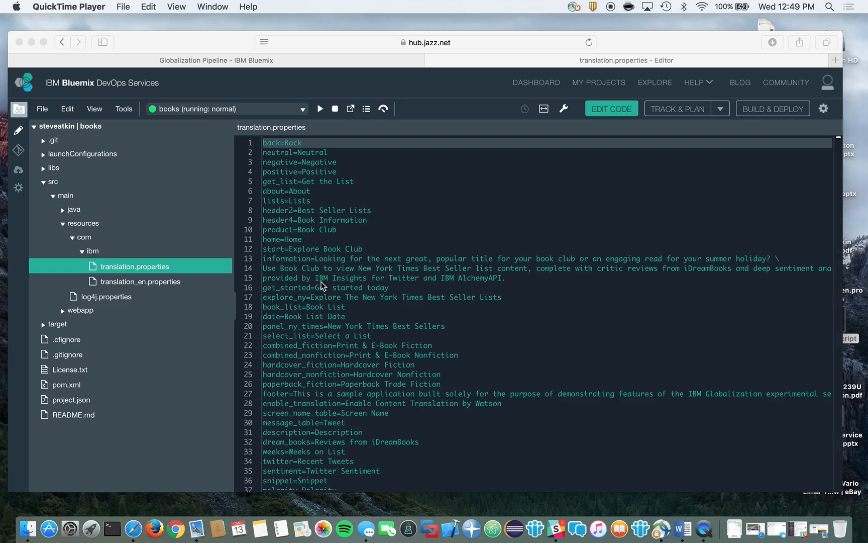
# Add a stage to the books project's build and deploy pipeline, with jobs running only when the stage is run manually.
pyautogui.click(764, 109)
pyautogui.click(765, 110)
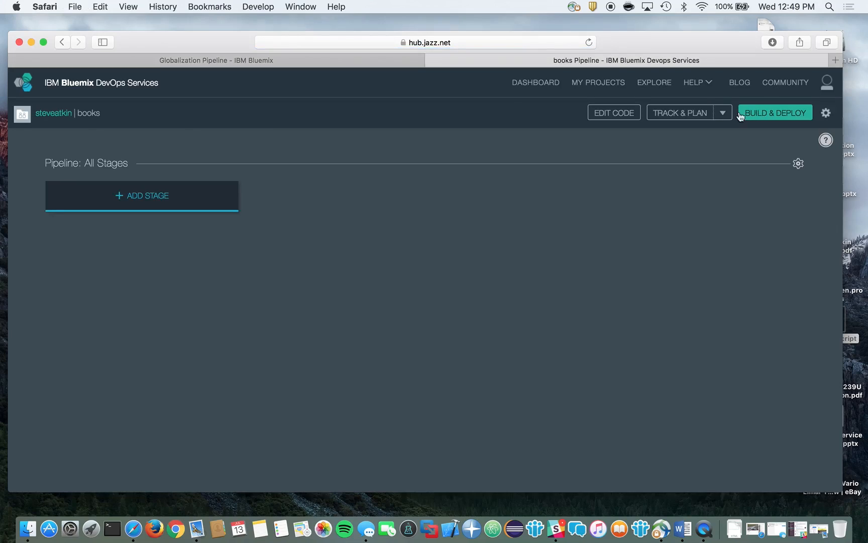
pyautogui.click(138, 196)
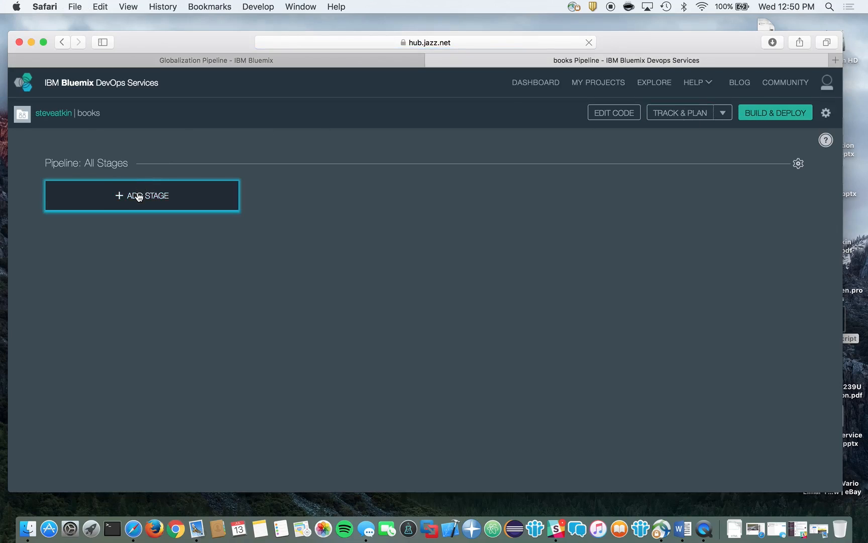
pyautogui.scroll(-5, 303, 275)
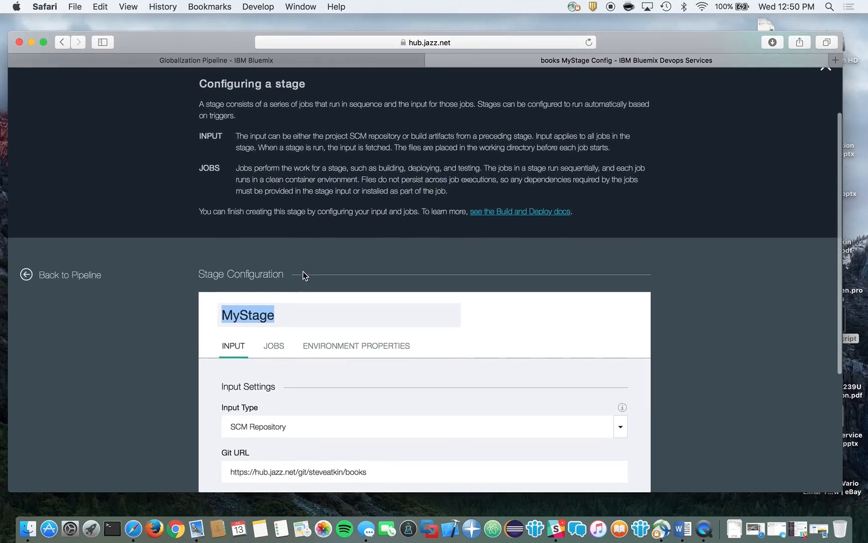
pyautogui.scroll(-1, 305, 276)
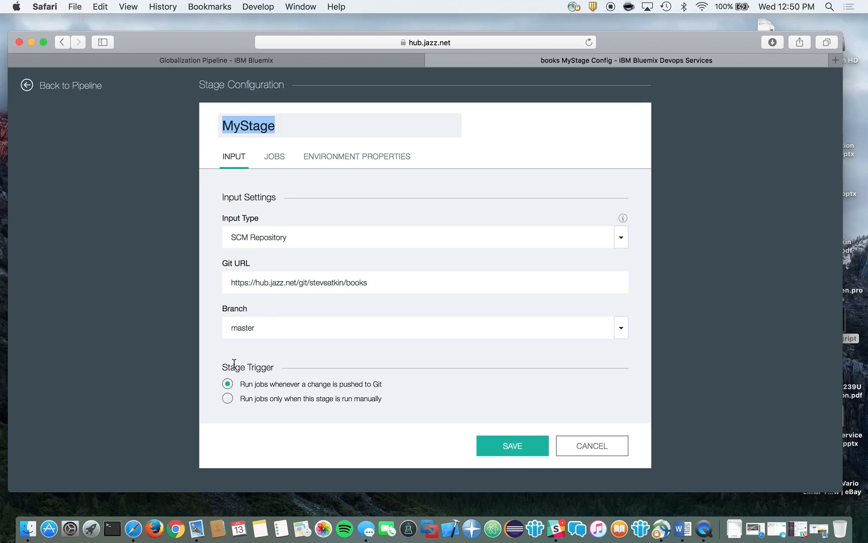
pyautogui.click(227, 399)
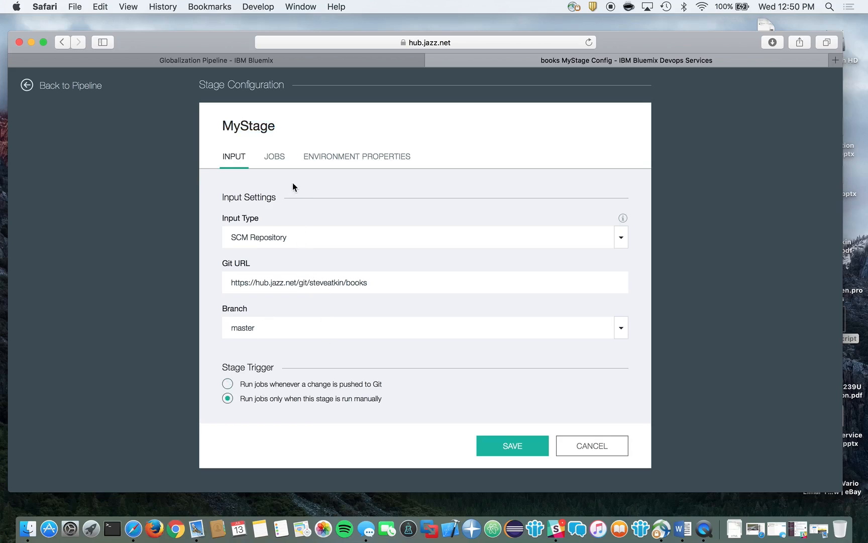
# Add a Build job to MyStage and name it Translate.
pyautogui.click(275, 157)
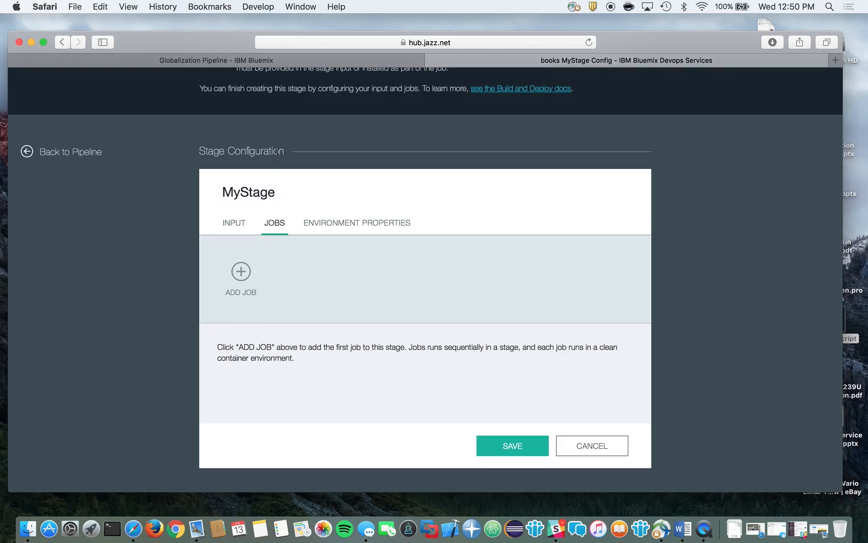
pyautogui.click(241, 272)
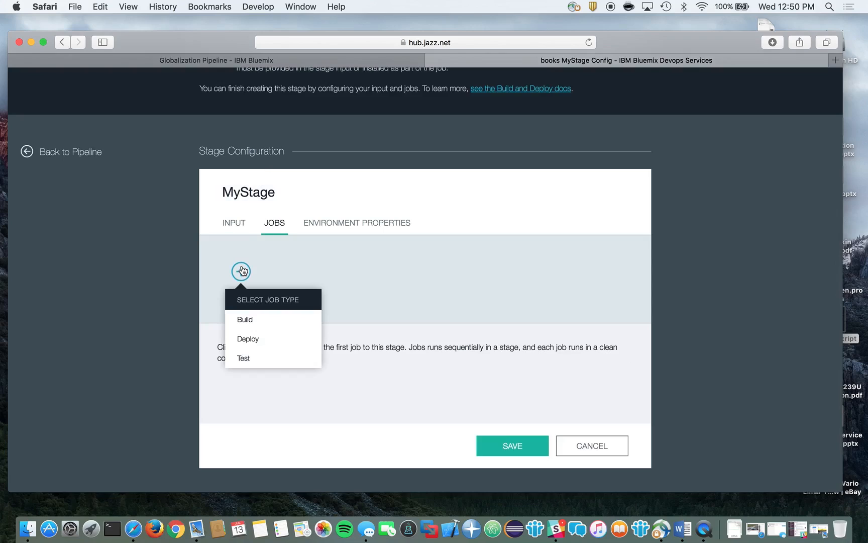
pyautogui.click(244, 320)
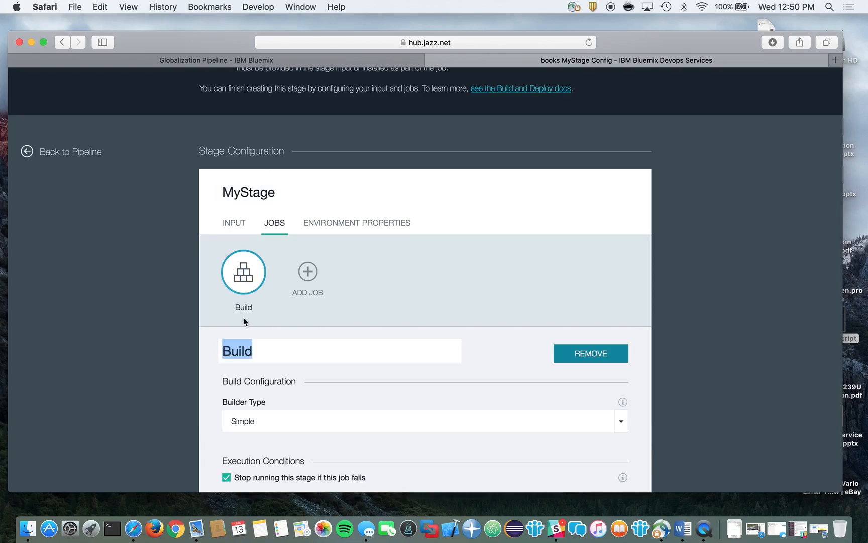
pyautogui.write('Tr')
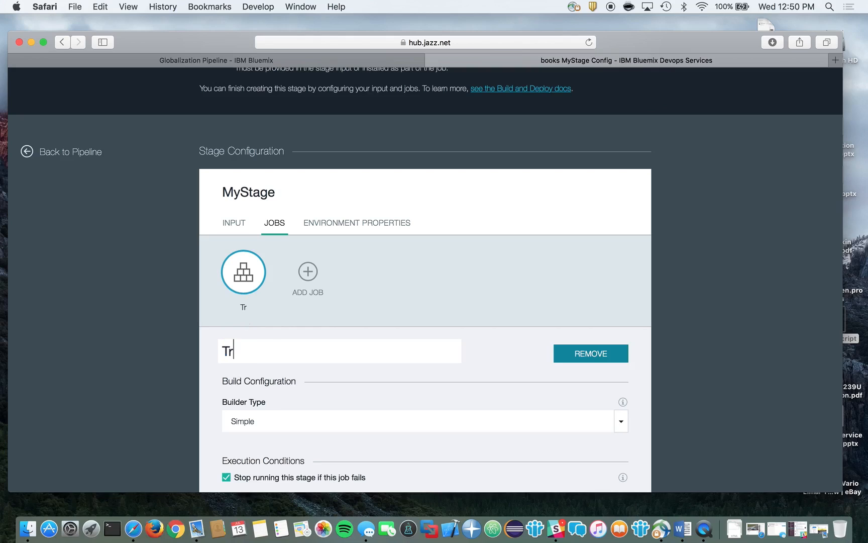
pyautogui.write('anslate')
# Set the Translate job's builder type to IBM Globalization Pipeline.
pyautogui.scroll(-2, 353, 326)
pyautogui.scroll(-1, 353, 326)
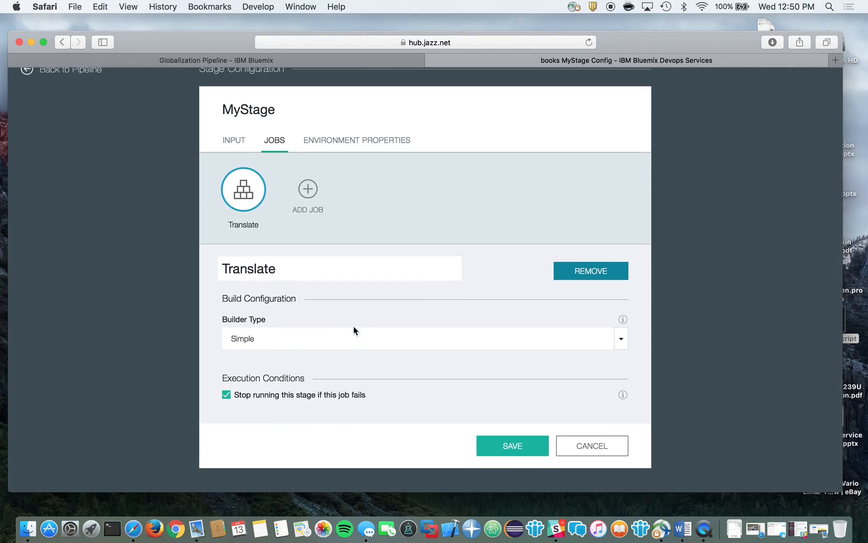
pyautogui.click(267, 341)
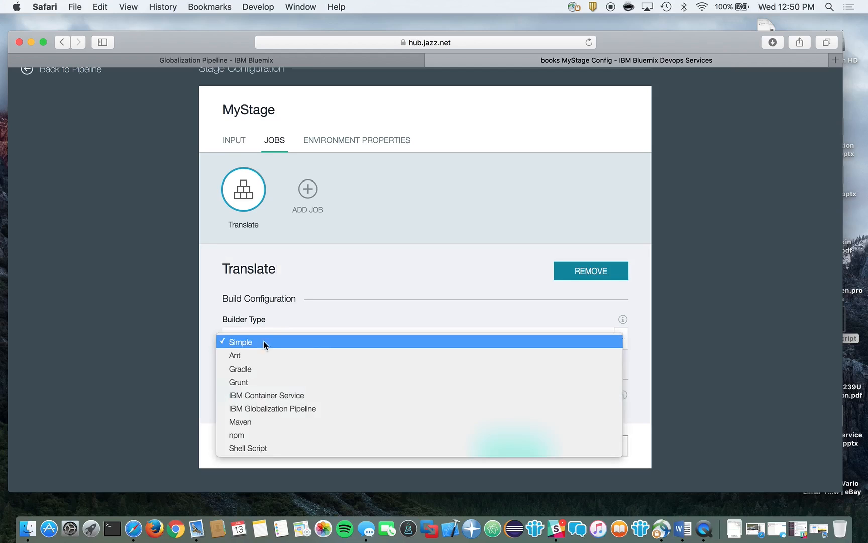
pyautogui.click(257, 407)
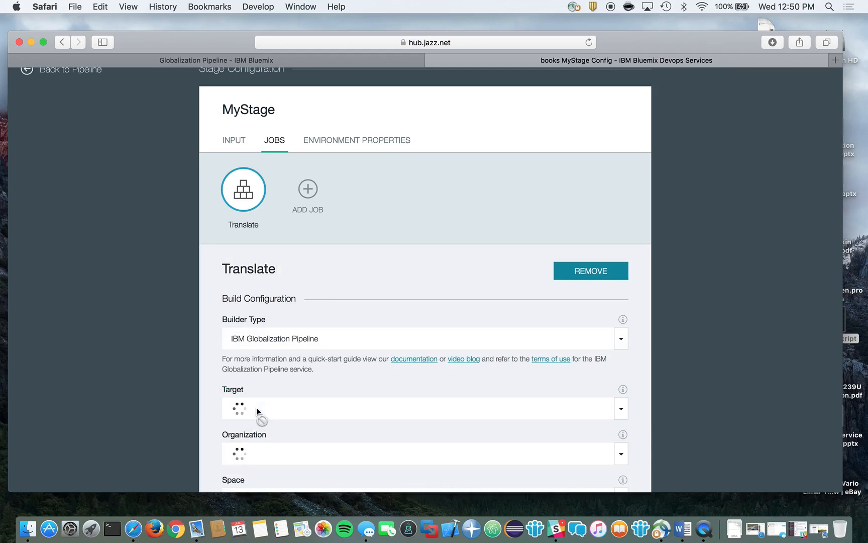
# Set the Translate job's source file name to translation_en.properties.
pyautogui.scroll(-1, 330, 326)
pyautogui.scroll(-5, 331, 330)
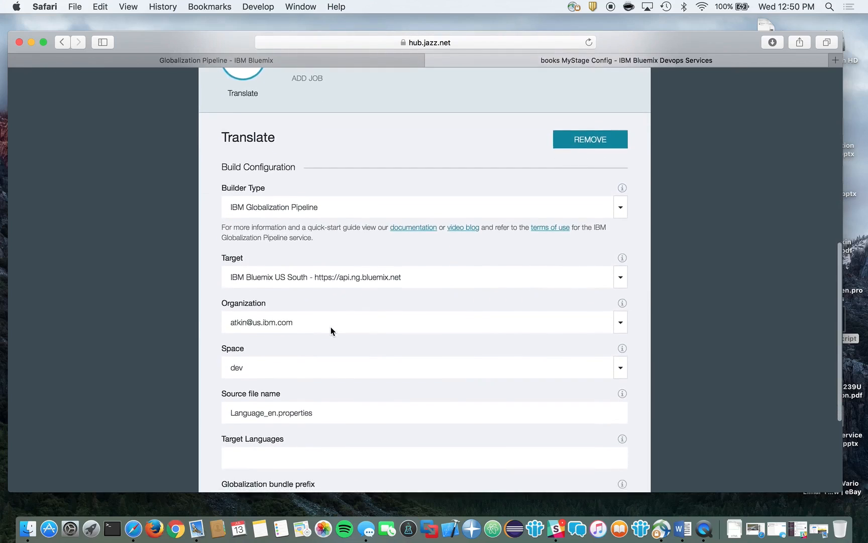
pyautogui.scroll(-3, 330, 330)
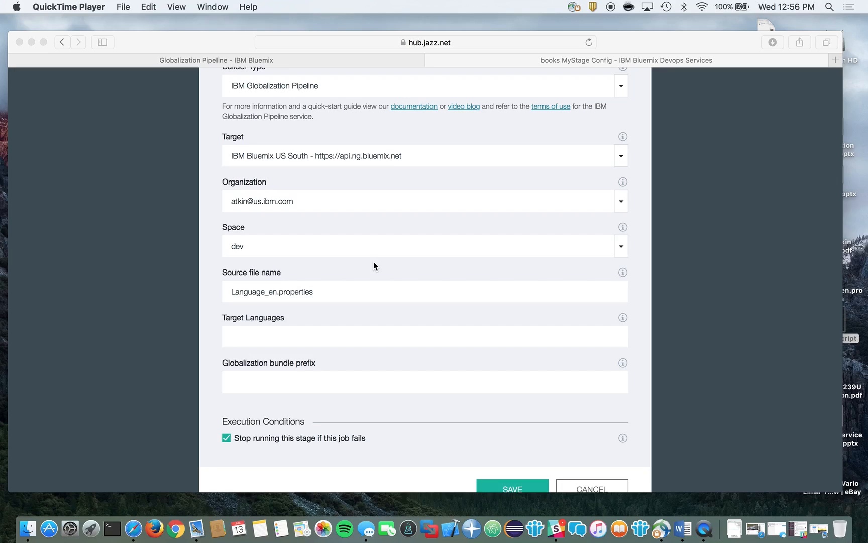
pyautogui.click(353, 291)
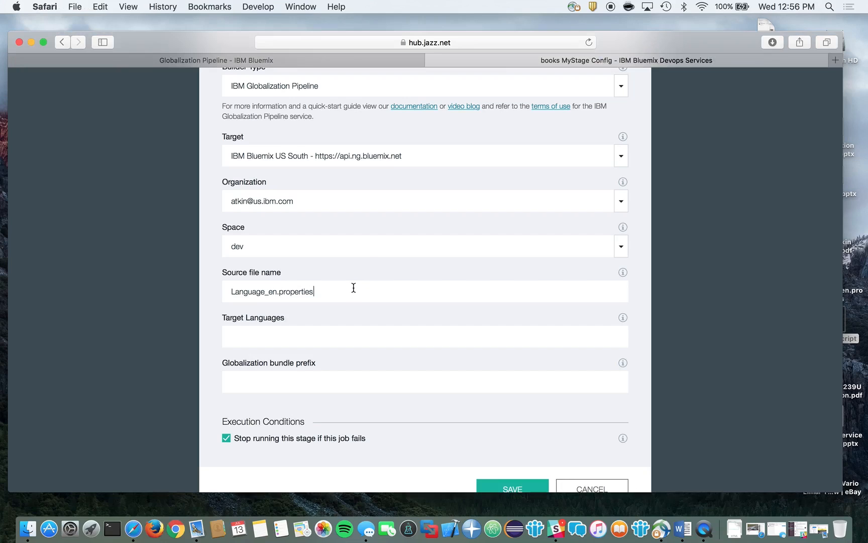
pyautogui.press('BackSpace')
pyautogui.press('BackSpace')
pyautogui.press('BackSpace')
pyautogui.press('BackSpace')
pyautogui.press('BackSpace')
pyautogui.press('BackSpace')
pyautogui.press('BackSpace')
pyautogui.press('BackSpace')
pyautogui.press('BackSpace')
pyautogui.press('BackSpace')
pyautogui.press('BackSpace')
pyautogui.press('BackSpace')
pyautogui.press('BackSpace')
pyautogui.press('BackSpace')
pyautogui.press('BackSpace')
pyautogui.press('BackSpace')
pyautogui.press('BackSpace')
pyautogui.press('BackSpace')
pyautogui.press('BackSpace')
pyautogui.press('BackSpace')
pyautogui.press('BackSpace')
pyautogui.press('BackSpace')
pyautogui.write('translation_en.properties')
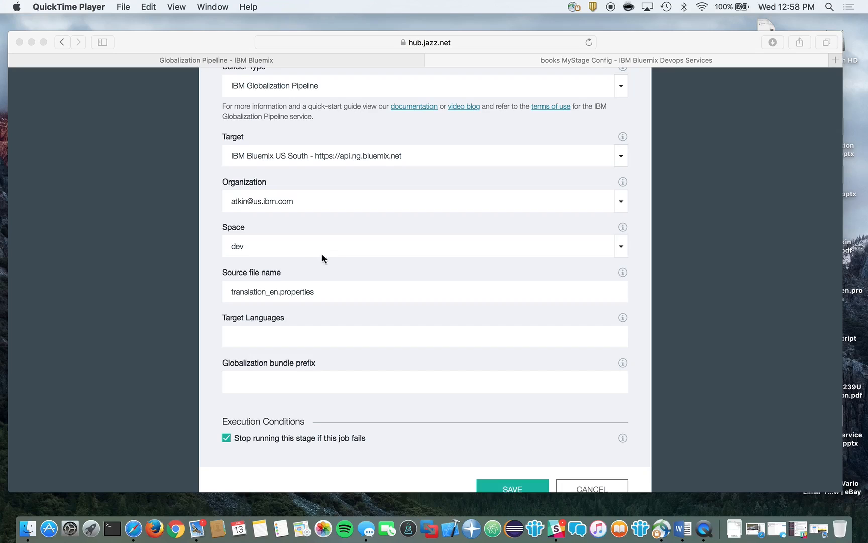
# Set the target languages to ALL and the Globalization bundle prefix to books, and save the stage.
pyautogui.click(264, 341)
pyautogui.write('ALL')
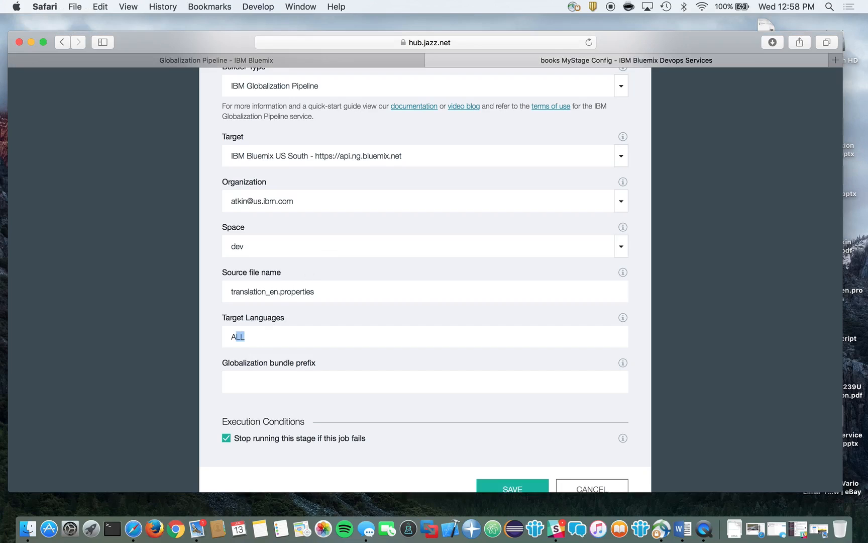
pyautogui.click(250, 388)
pyautogui.write('books')
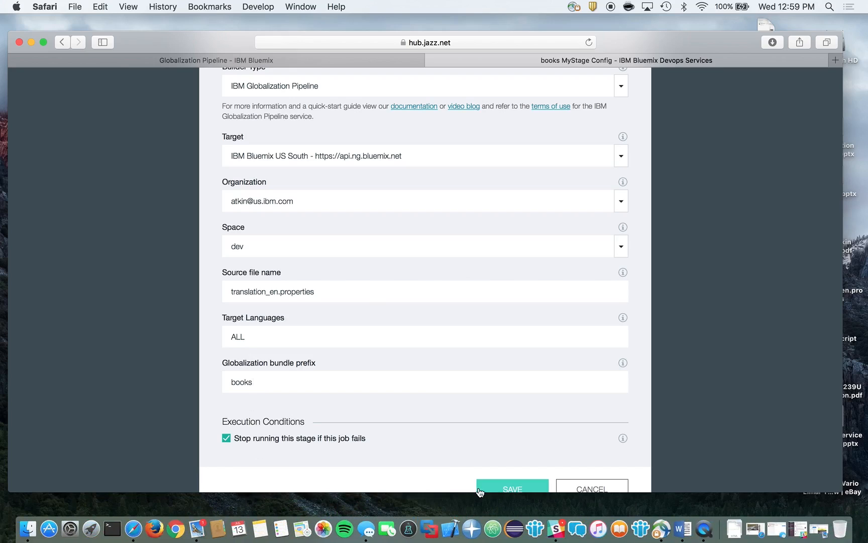
pyautogui.click(501, 488)
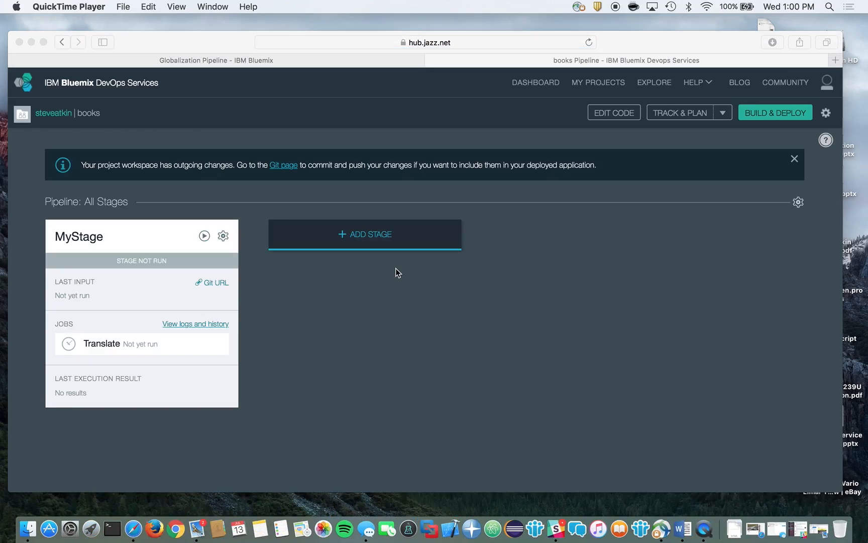
# Run MyStage and review the log of its Translate job, including the translated file downloads.
pyautogui.click(204, 238)
pyautogui.click(204, 238)
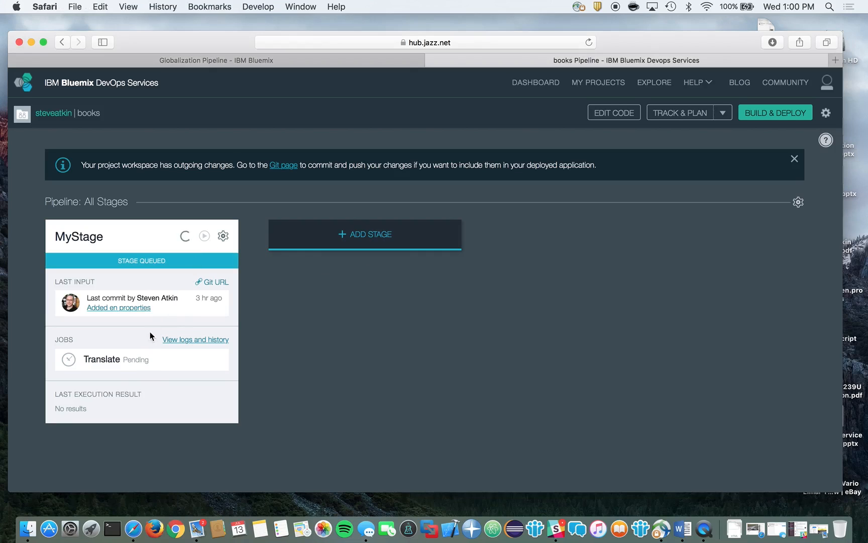
pyautogui.click(137, 364)
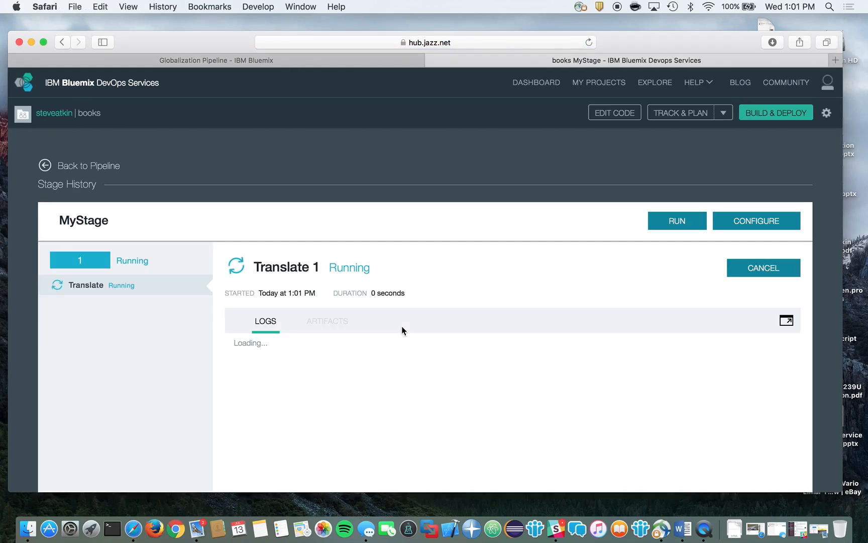
pyautogui.scroll(-3, 402, 326)
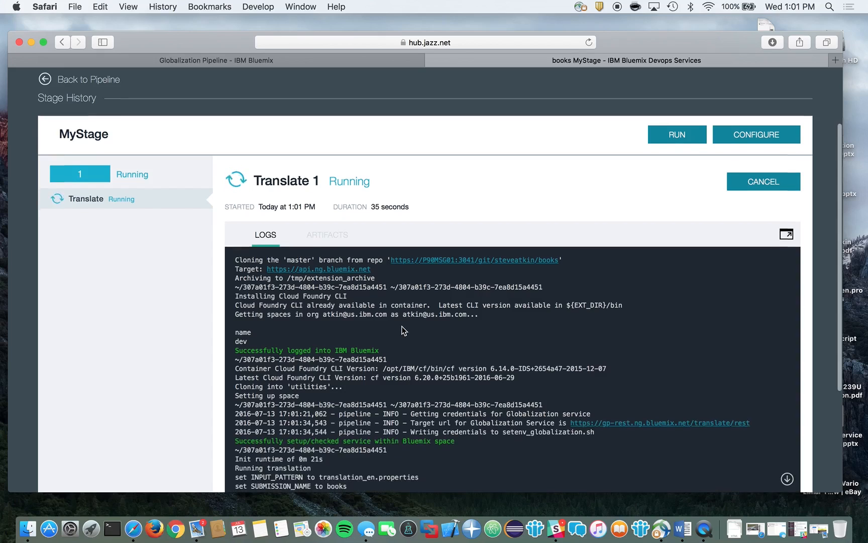
pyautogui.scroll(-4, 402, 330)
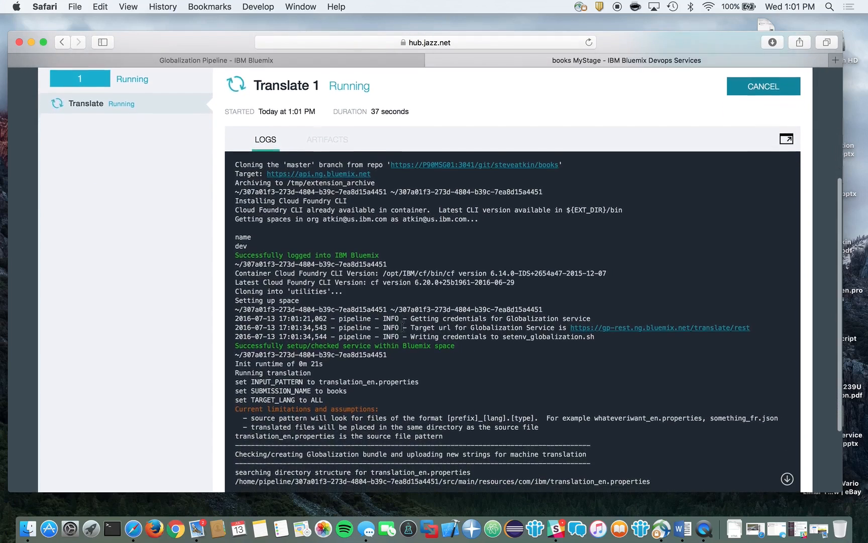
pyautogui.scroll(-2, 402, 328)
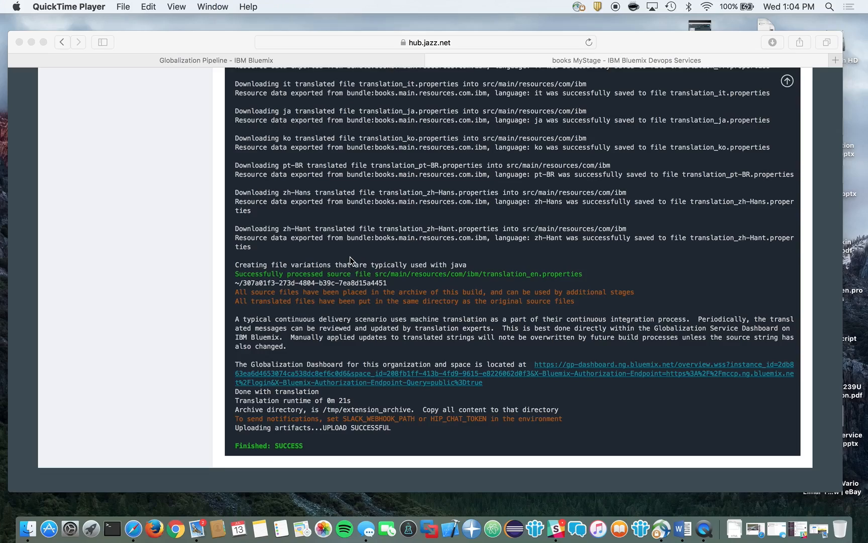
pyautogui.scroll(10, 351, 257)
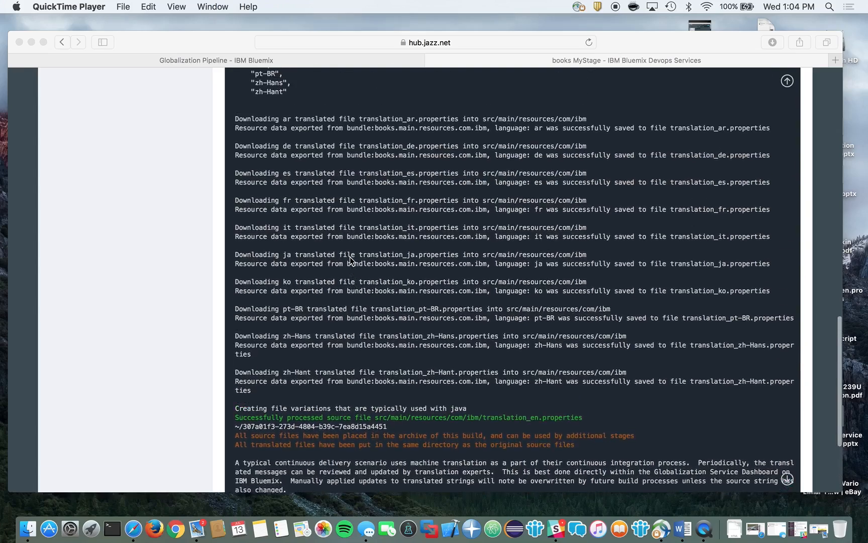
# Show the Translate job's artifacts and expand the folder path src/main/resources/com/ibm.
pyautogui.scroll(20, 350, 258)
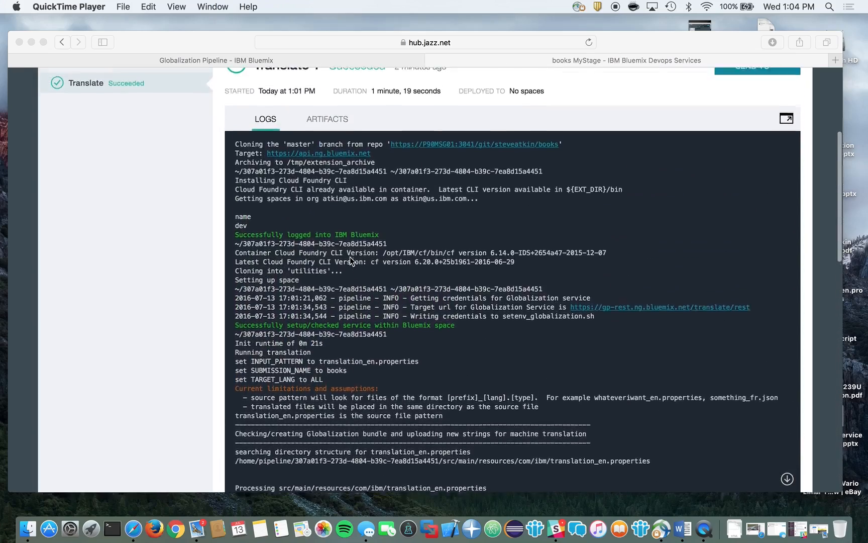
pyautogui.click(341, 189)
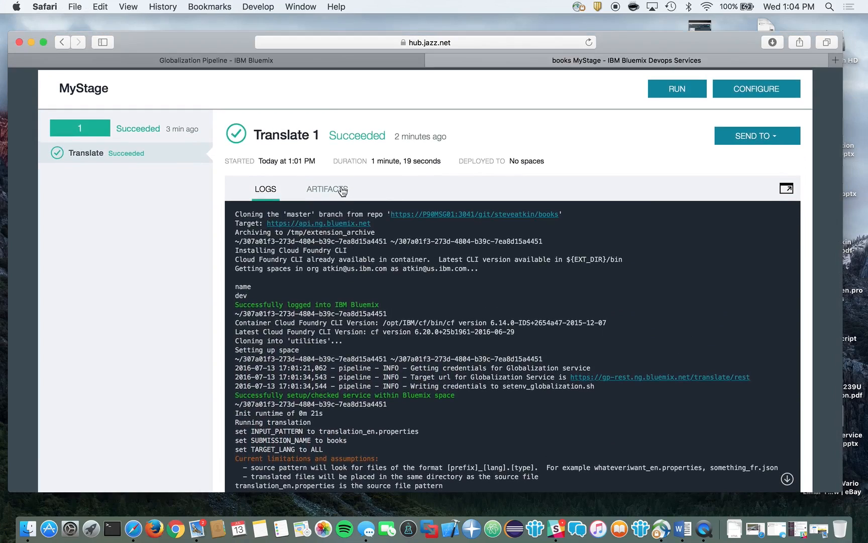
pyautogui.click(342, 189)
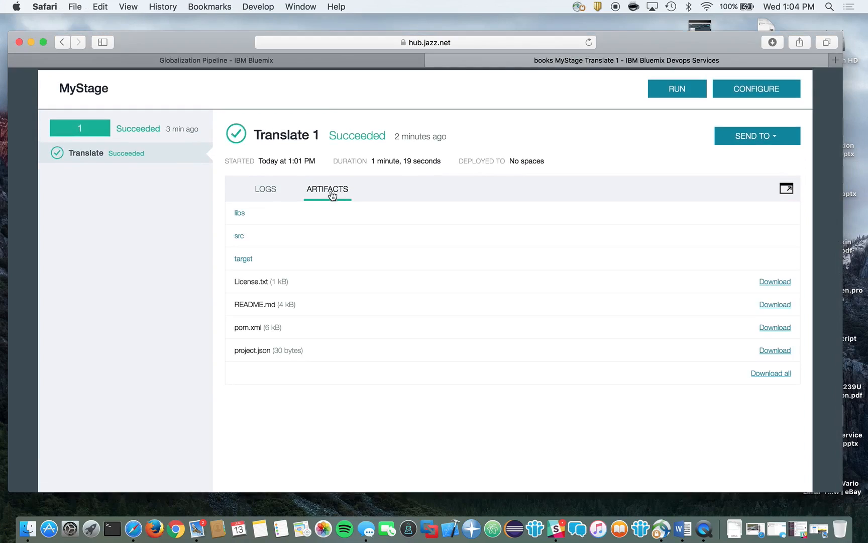
pyautogui.click(240, 237)
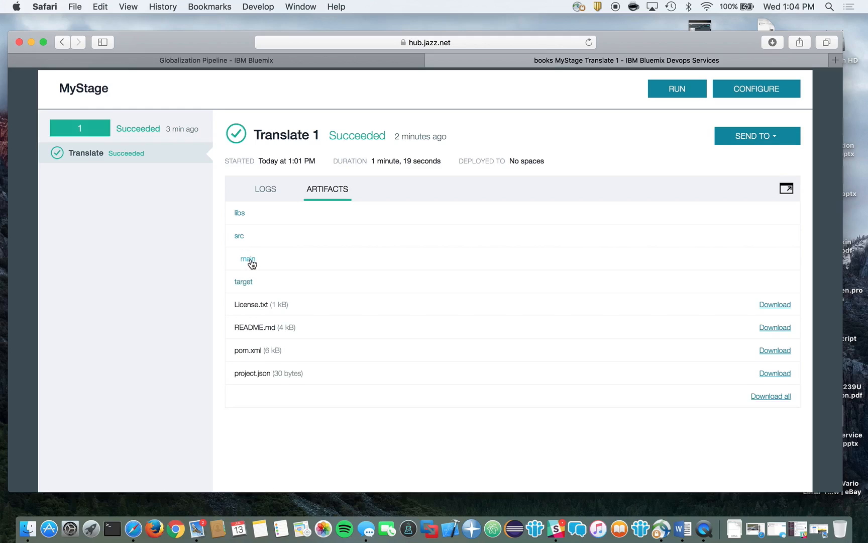
pyautogui.click(247, 259)
pyautogui.click(266, 305)
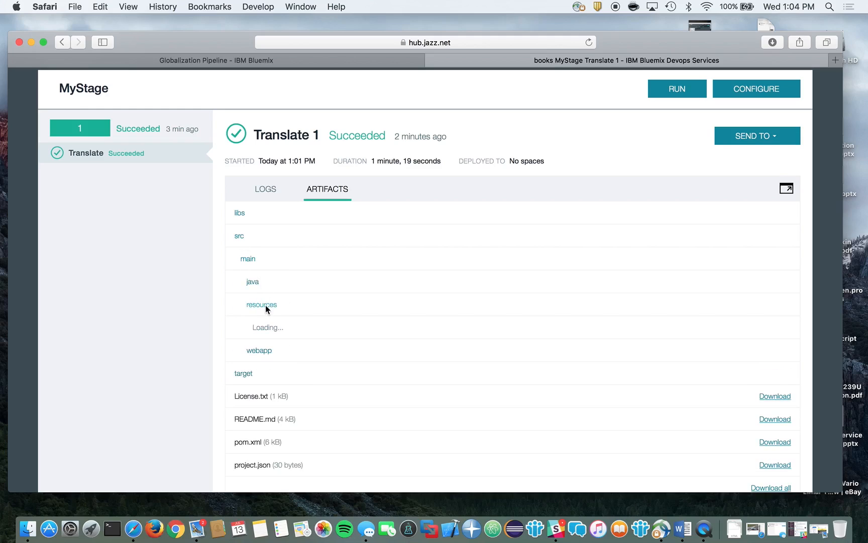
pyautogui.click(262, 334)
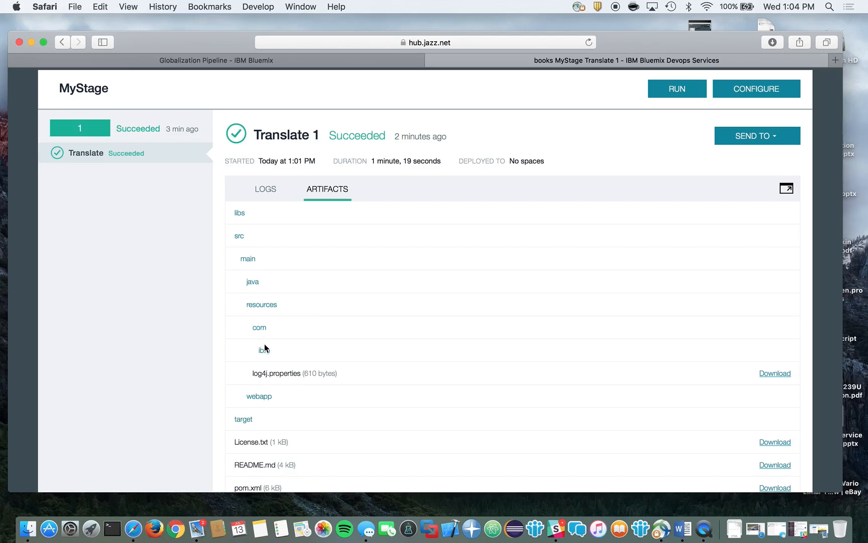
# Review the translation properties files in the ibm folder and return to the pipeline overview.
pyautogui.scroll(-8, 267, 354)
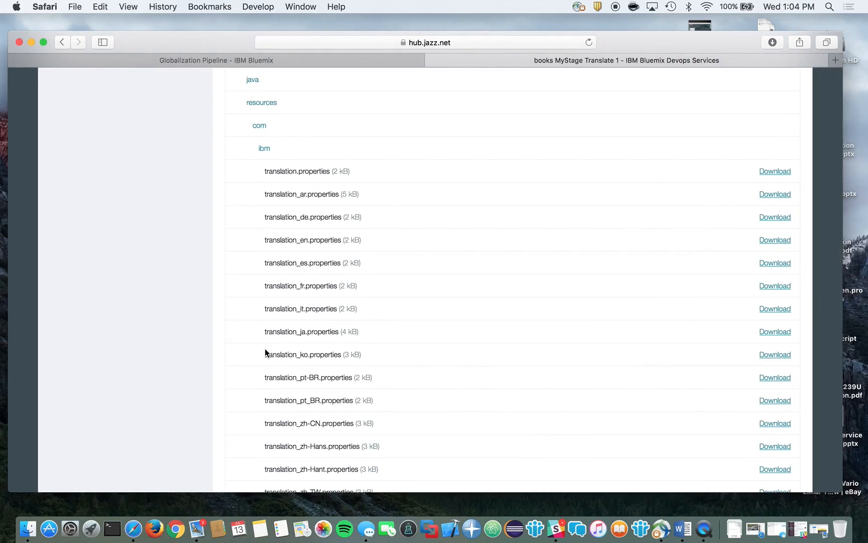
pyautogui.scroll(-3, 259, 334)
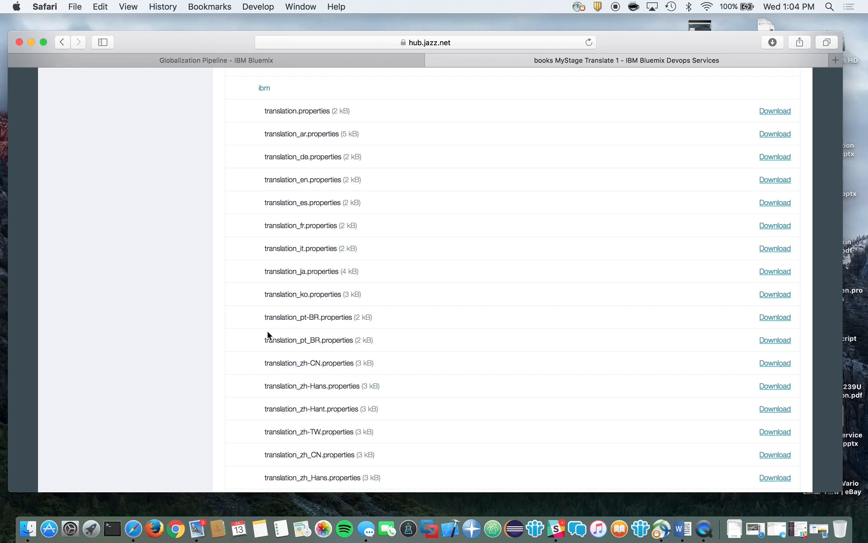
pyautogui.scroll(20, 268, 334)
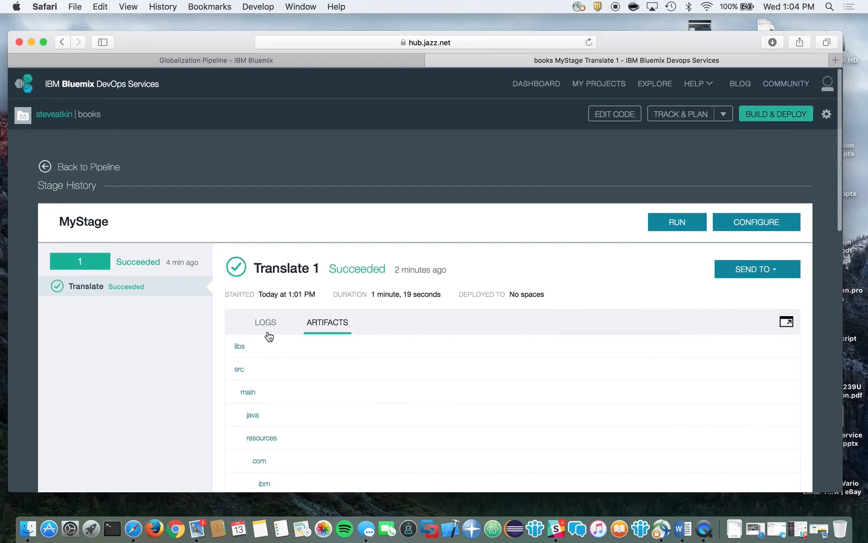
pyautogui.click(82, 167)
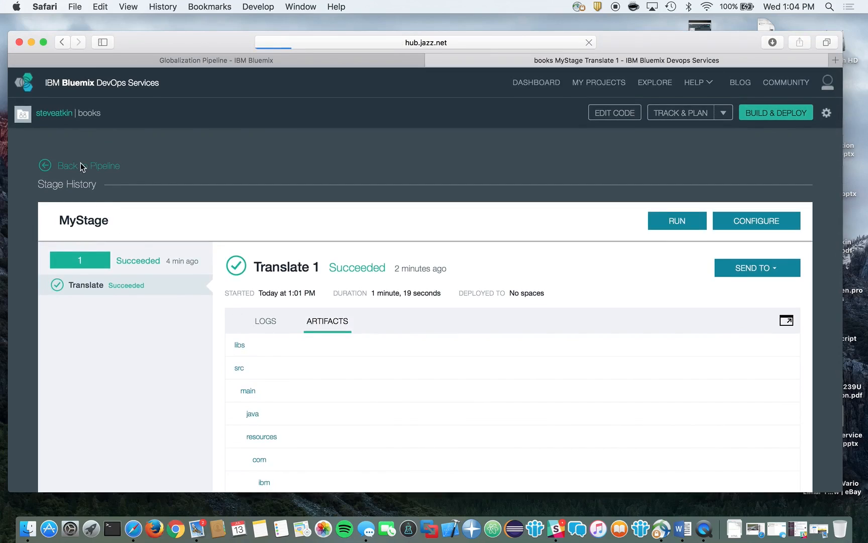